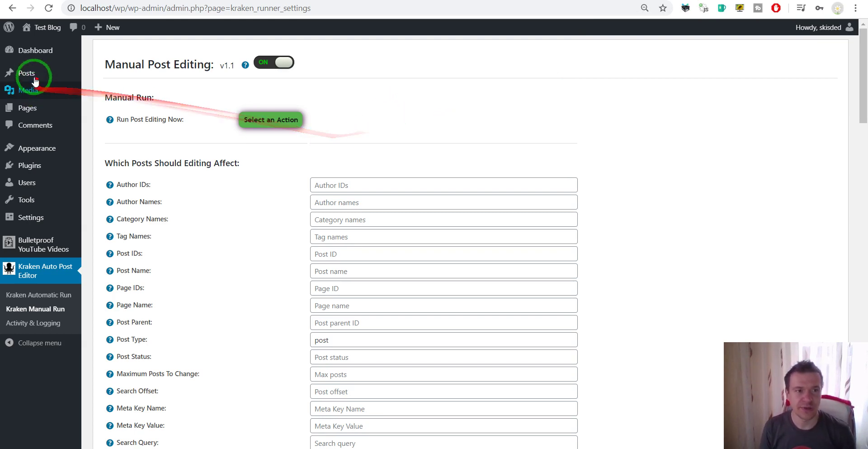
Start a new WordPress post from Posts > Add New in the admin sidebar
mouse_move(34, 76)
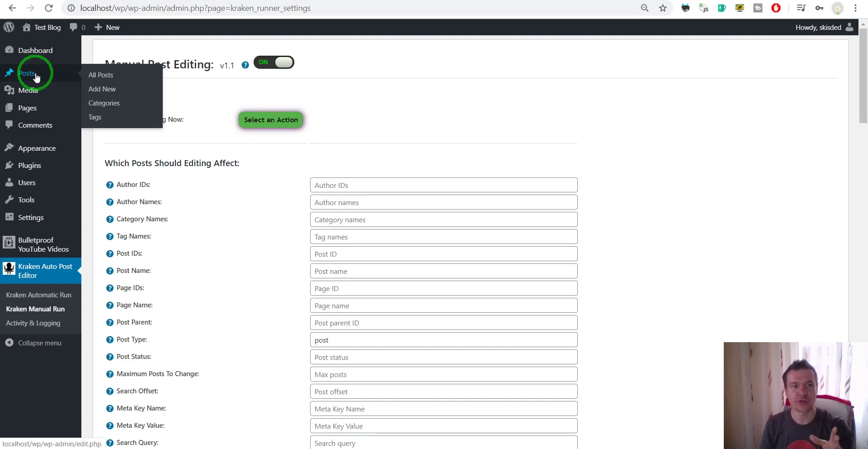
Start a new post titled 'Test post' with the body text 'test'
left_click(102, 88)
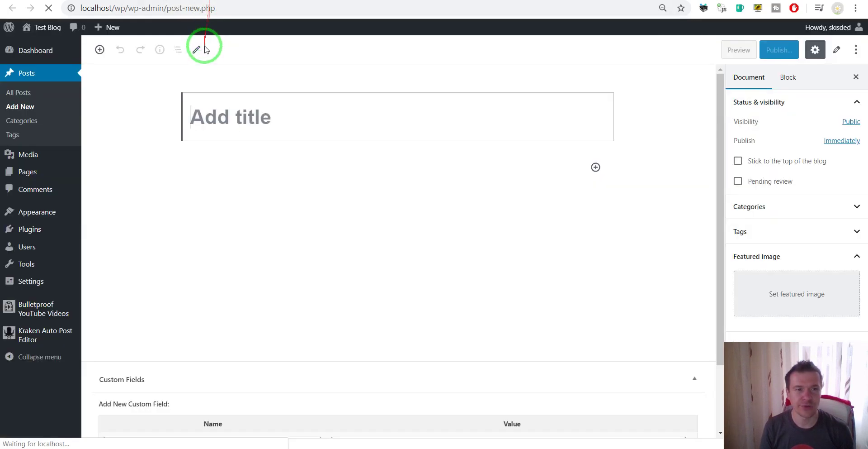
type("Test post")
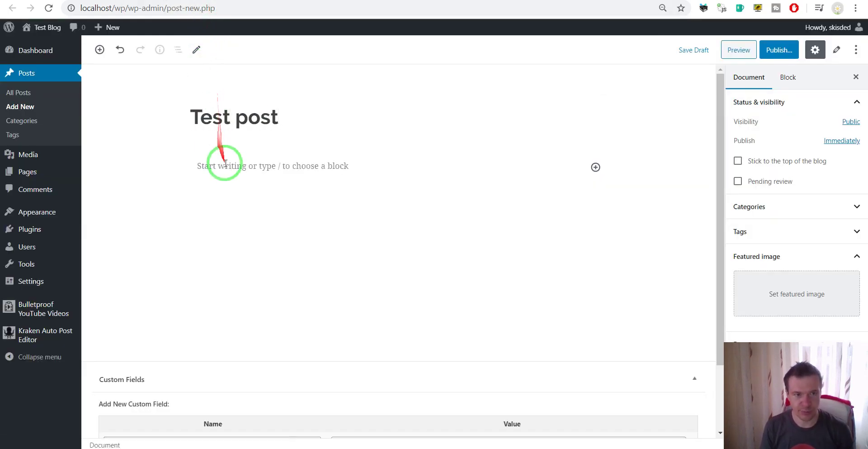
left_click(227, 164)
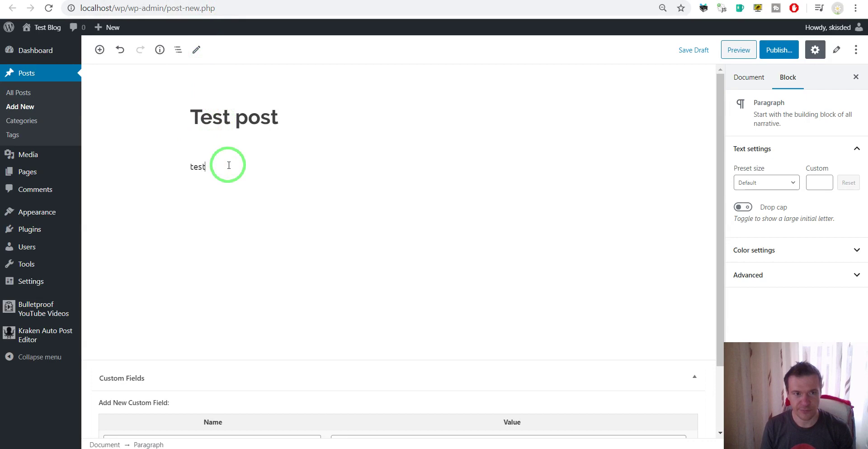
Set the Wikipedia bookshelf photo from the Media Library as the post's featured image
left_click(749, 76)
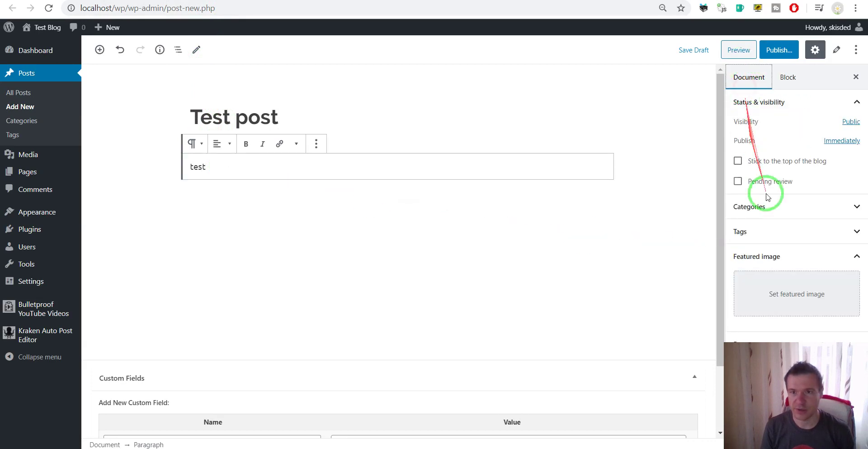
left_click(769, 292)
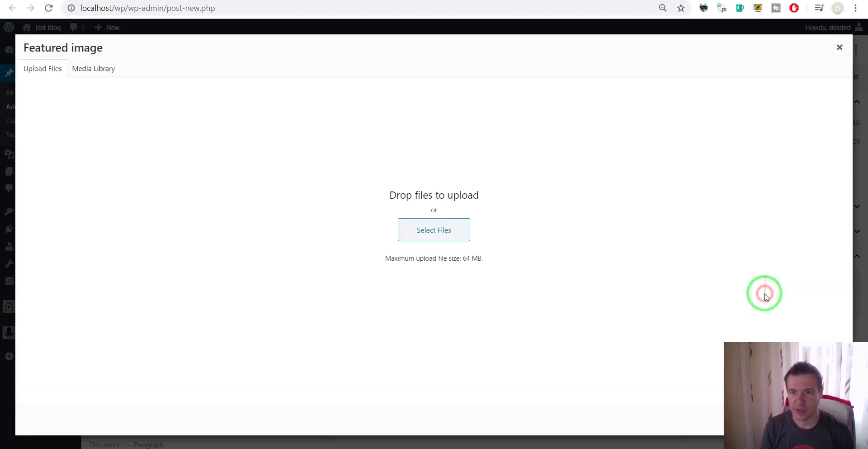
left_click(75, 70)
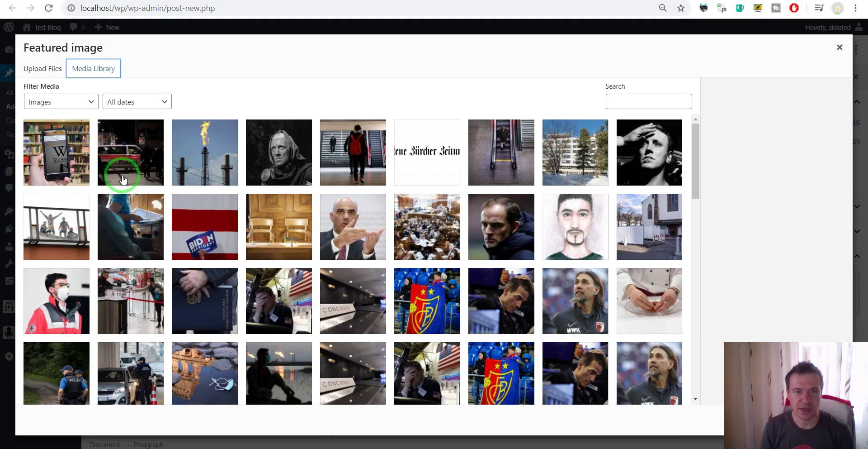
left_click(220, 161)
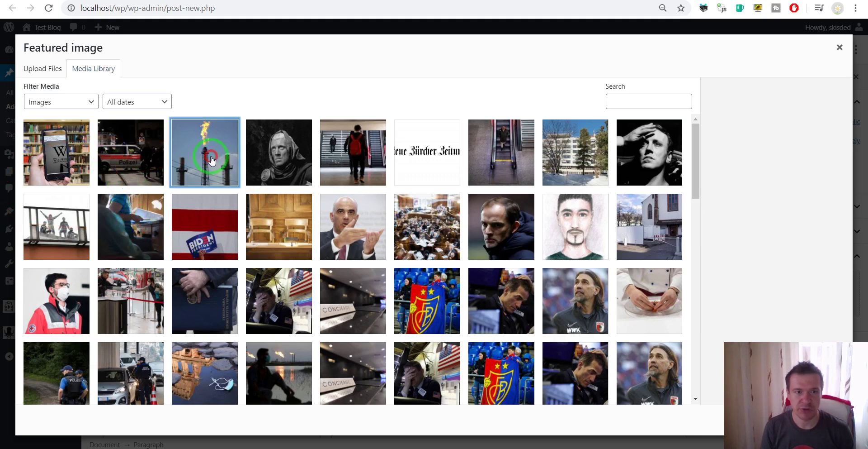
left_click(128, 143)
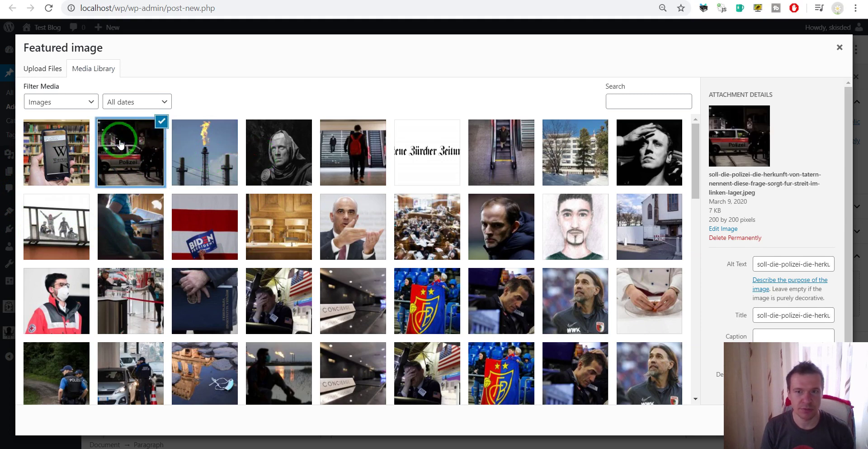
left_click(58, 147)
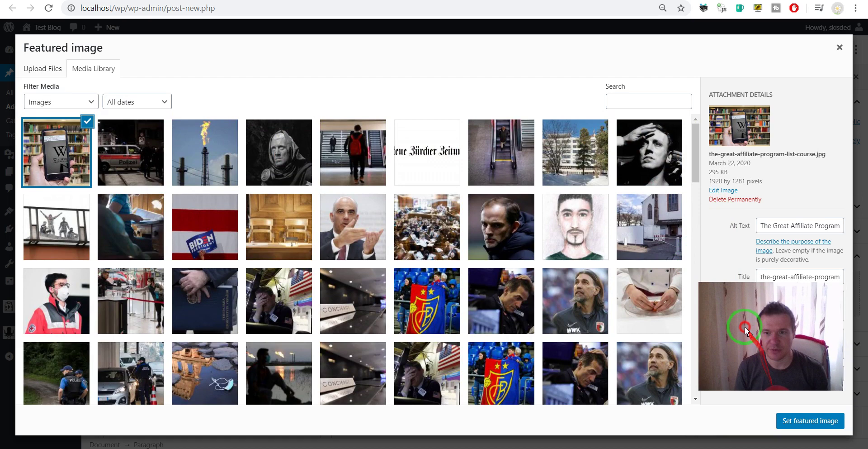
left_click(796, 425)
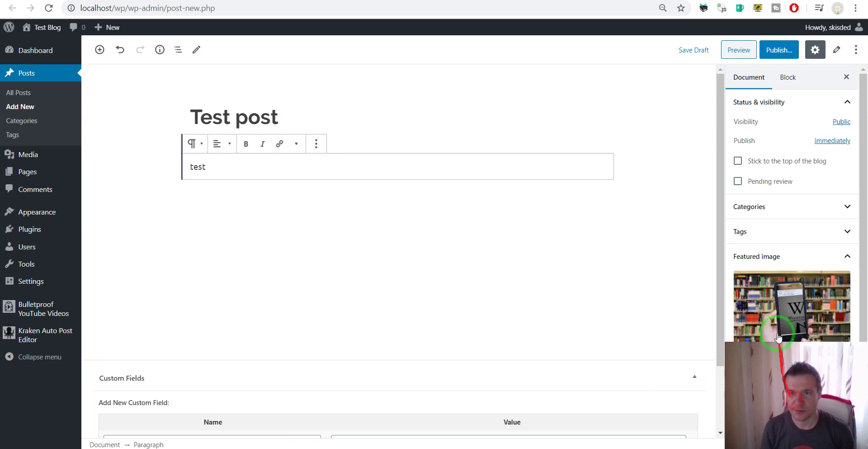
Publish Test post, check it on the live blog front page, then go to the posts list
left_click(778, 50)
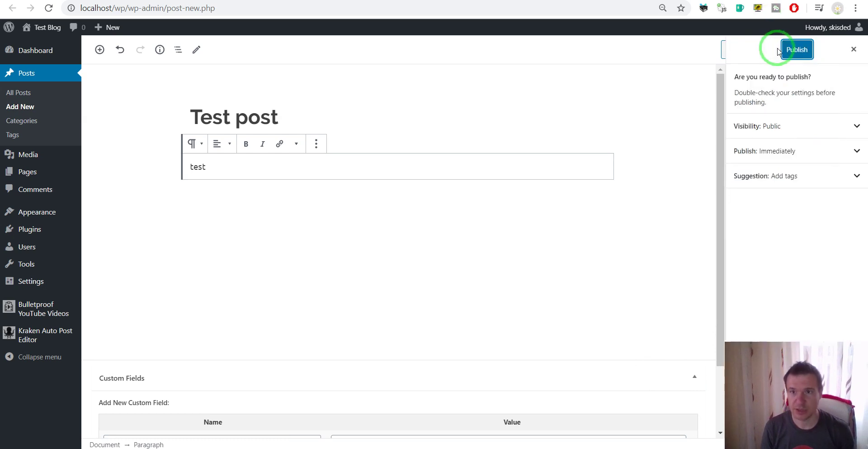
left_click(795, 50)
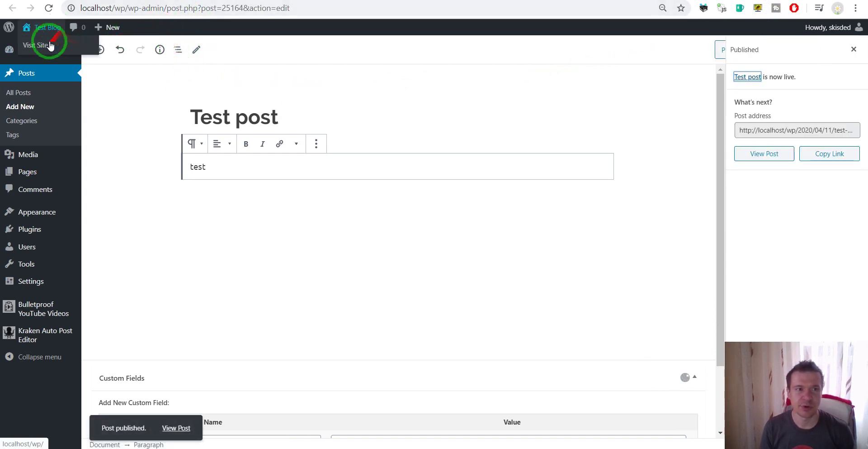
left_click(51, 45)
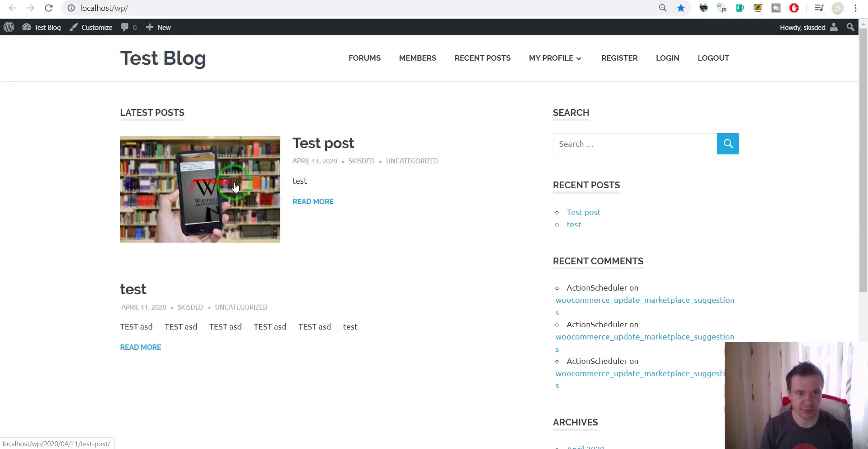
key("alt+Left")
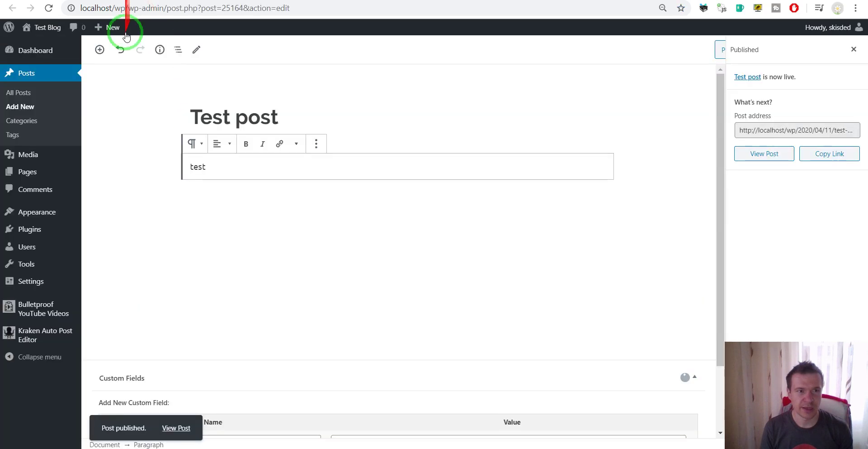
left_click(27, 70)
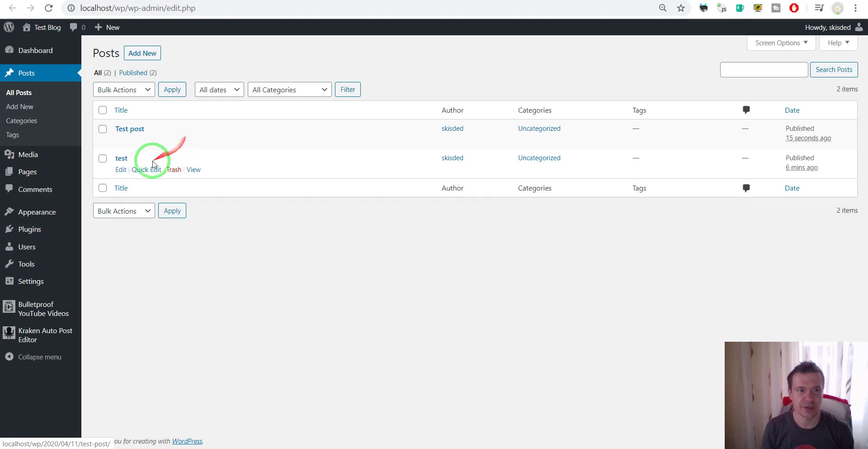
Trash the older 'test' post and confirm the front page lists only Test post
left_click(174, 170)
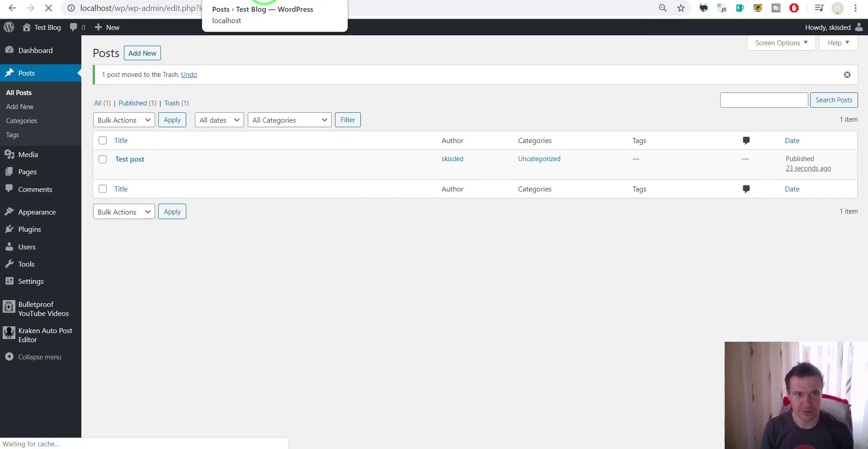
left_click(265, 1)
left_click(49, 8)
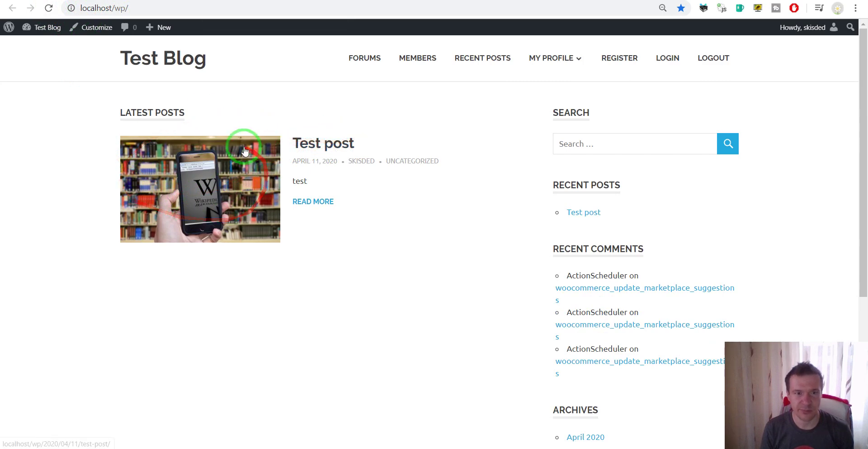
left_click(305, 142)
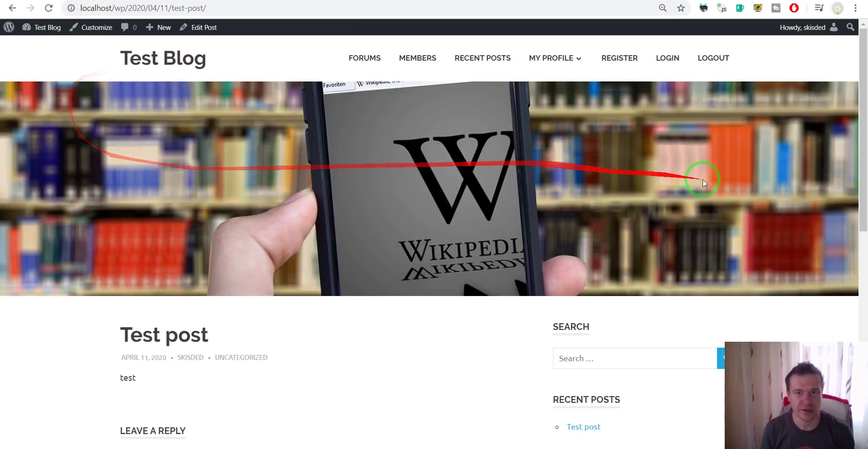
left_click(12, 8)
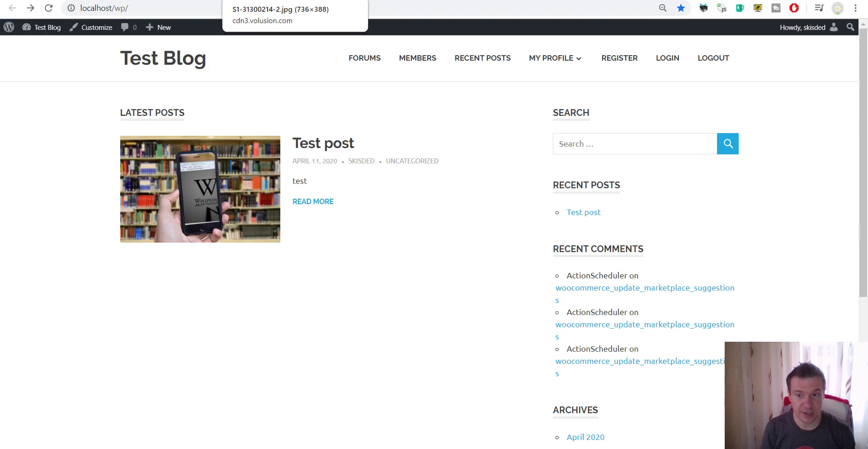
View the Thrasher logo image tab and select its full web address
left_click(244, 1)
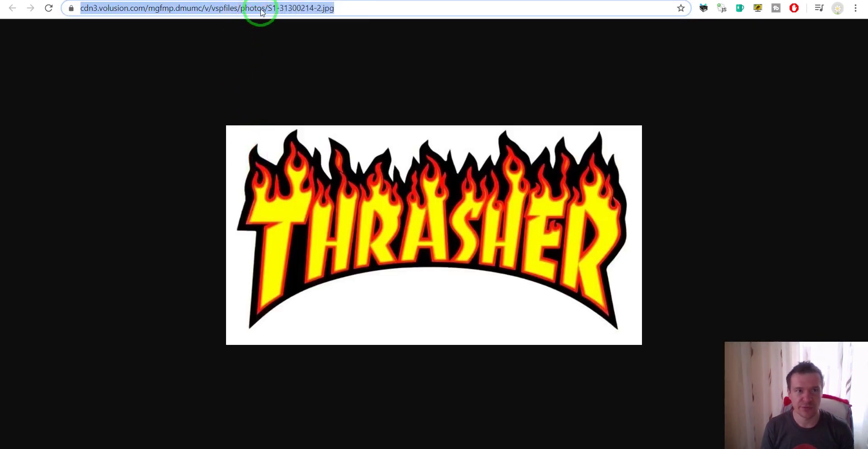
left_click(225, 10)
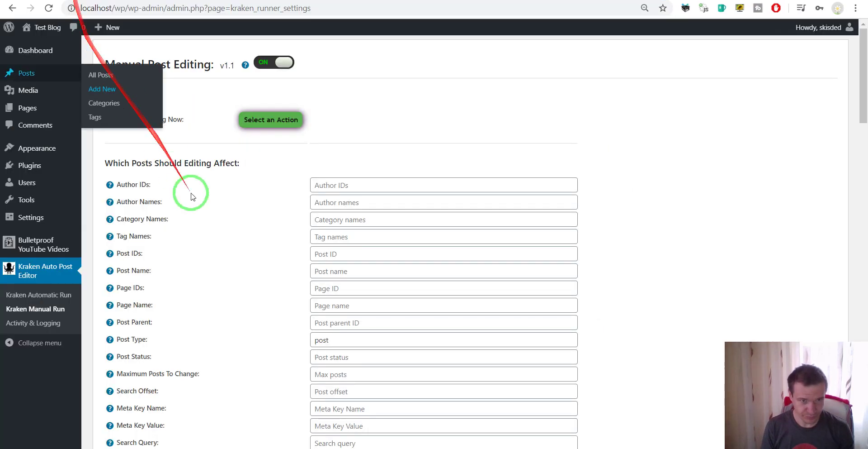
Enable Kraken's featured image editing without overwriting the original featured image
scroll(255, 203, "down", 20)
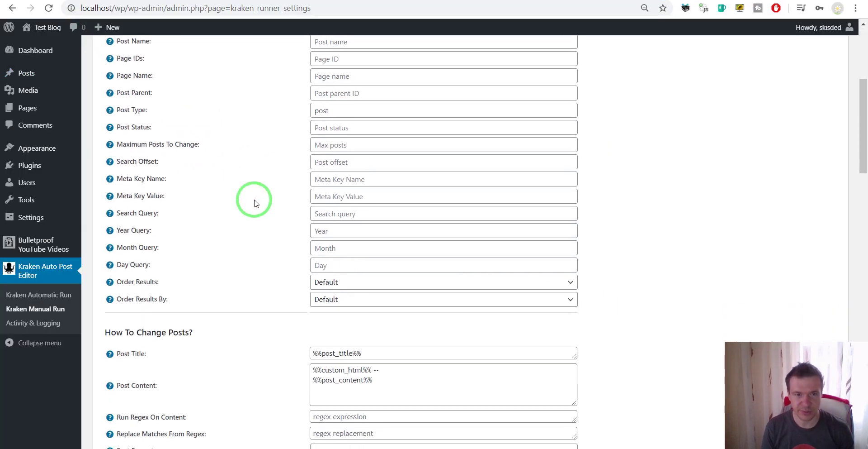
scroll(255, 203, "down", 9)
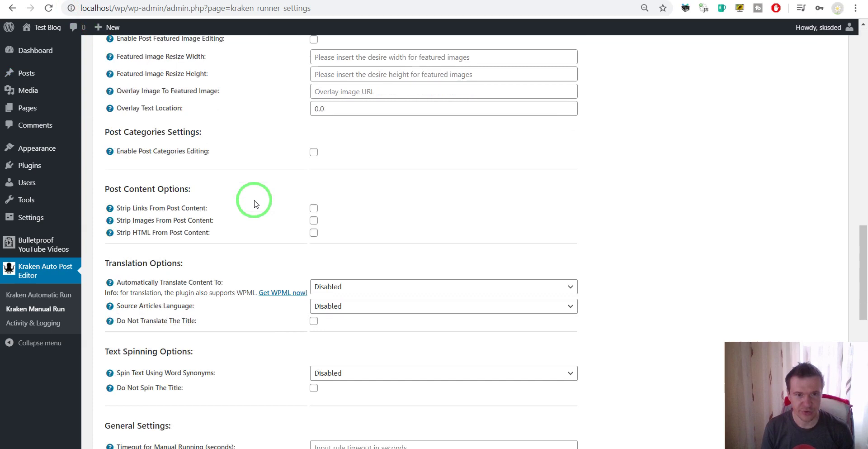
scroll(254, 204, "up", 6)
scroll(252, 204, "up", 4)
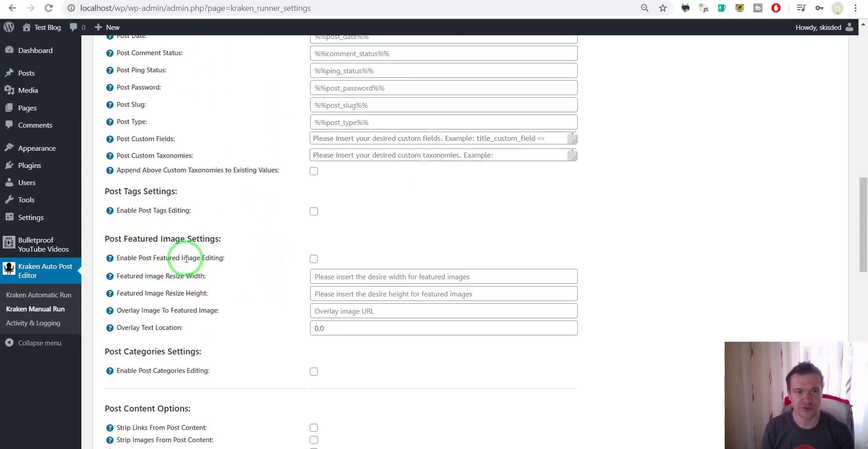
left_click(314, 259)
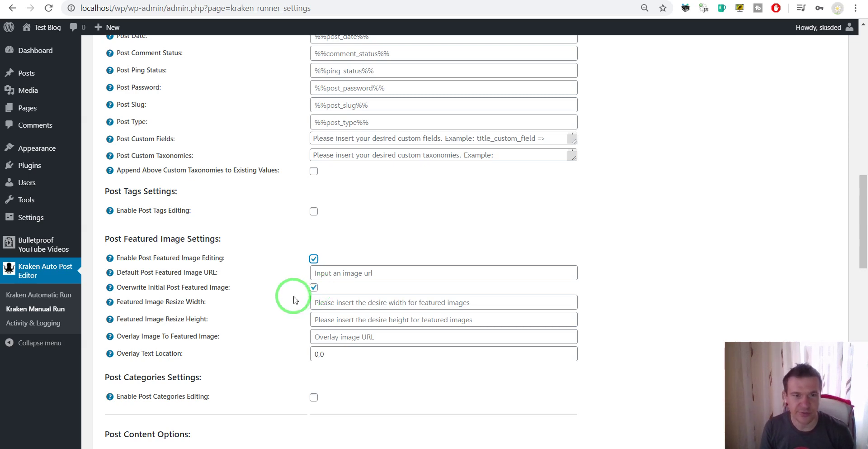
left_click(313, 286)
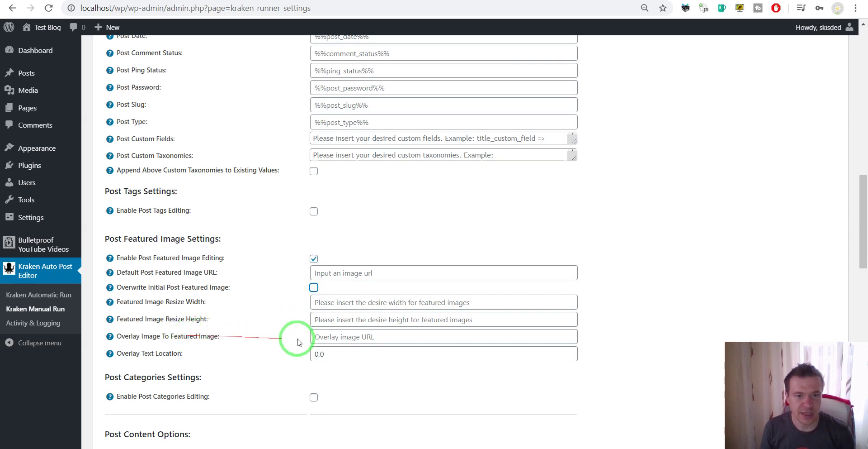
Set the overlay image to the suggested volusion.com URL, keeping overlay text location 0,0
left_click(312, 337)
key("Down")
key("Down")
key("Down")
key("Down")
key("Return")
left_click_drag(316, 337, 568, 339)
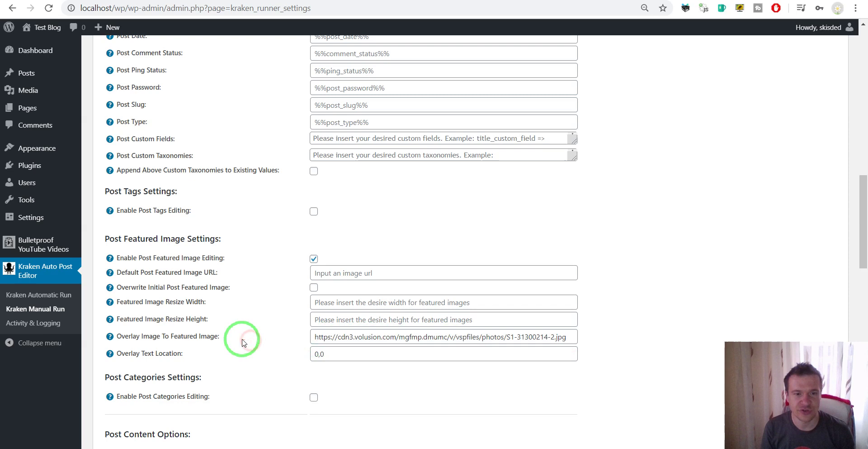
left_click_drag(325, 356, 268, 359)
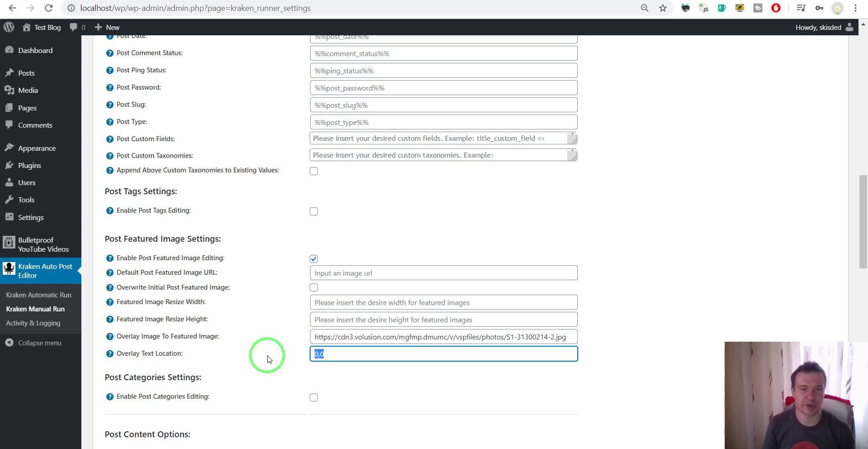
Copy post ID 25164 from the Test post editor's address into the Post IDs field
left_click(267, 358)
scroll(267, 344, "down", 9)
scroll(254, 337, "up", 10)
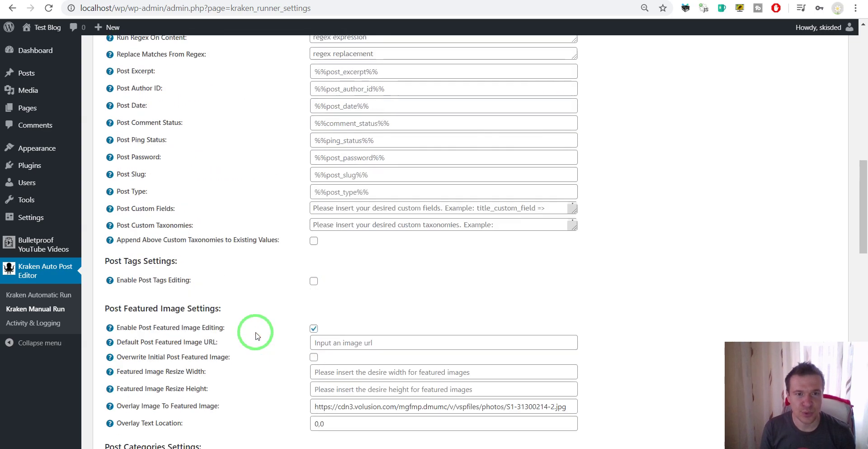
scroll(255, 335, "down", 6)
scroll(255, 335, "down", 5)
scroll(256, 335, "up", 20)
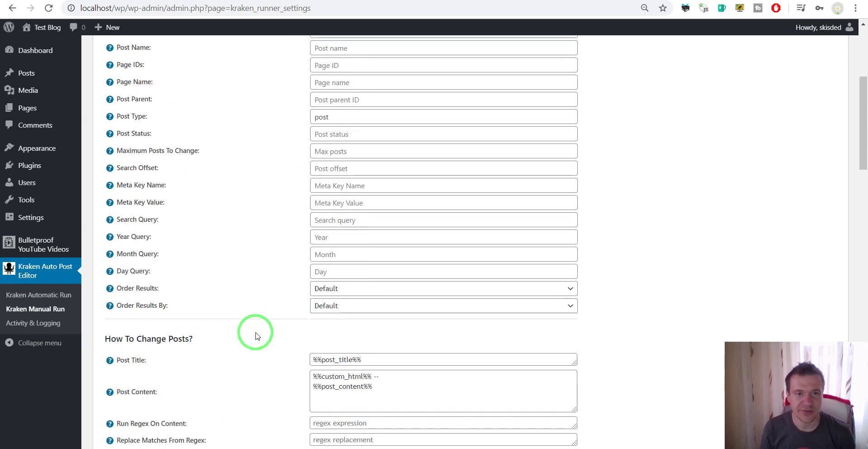
scroll(255, 336, "up", 1)
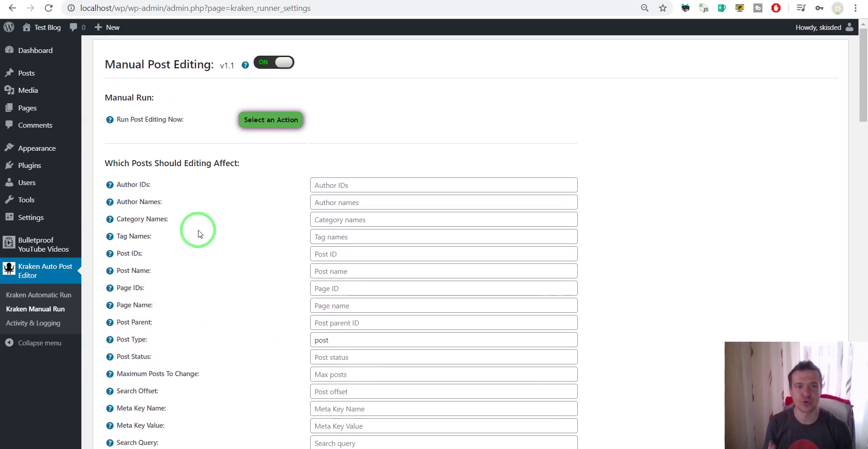
left_click(118, 0)
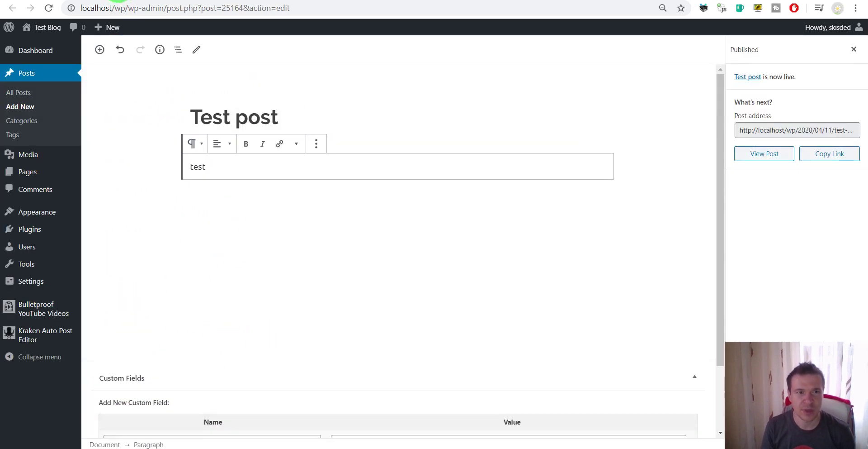
double_click(229, 9)
key("ctrl+c")
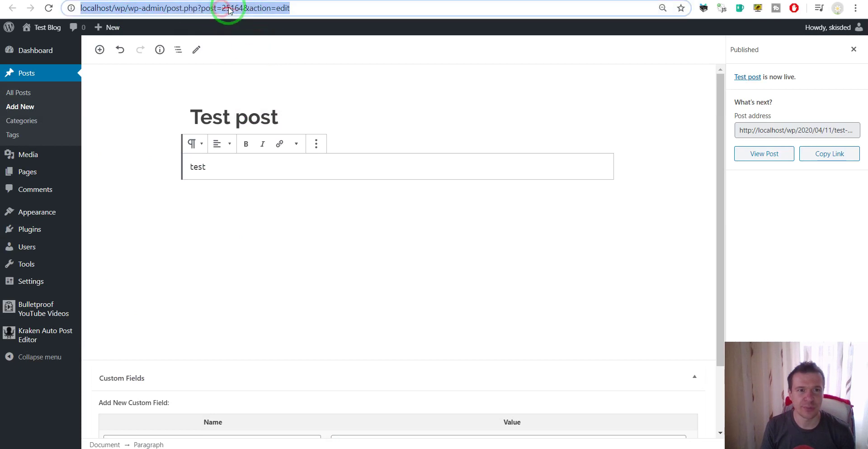
left_click(50, 1)
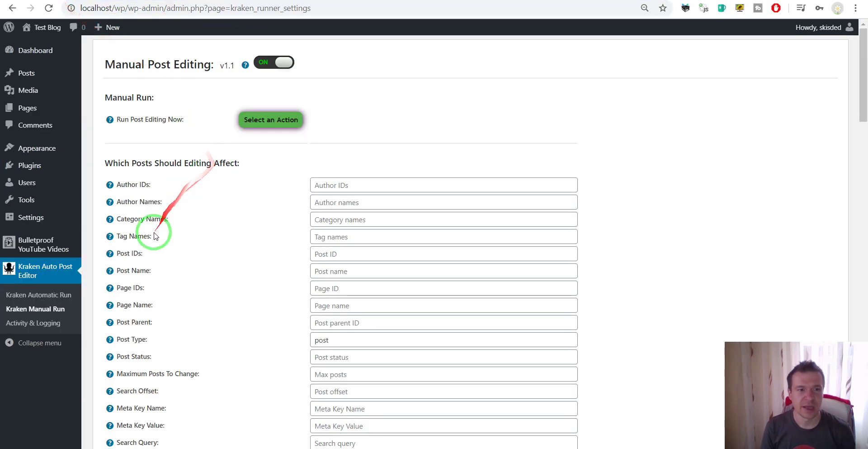
left_click(327, 255)
key("ctrl+v")
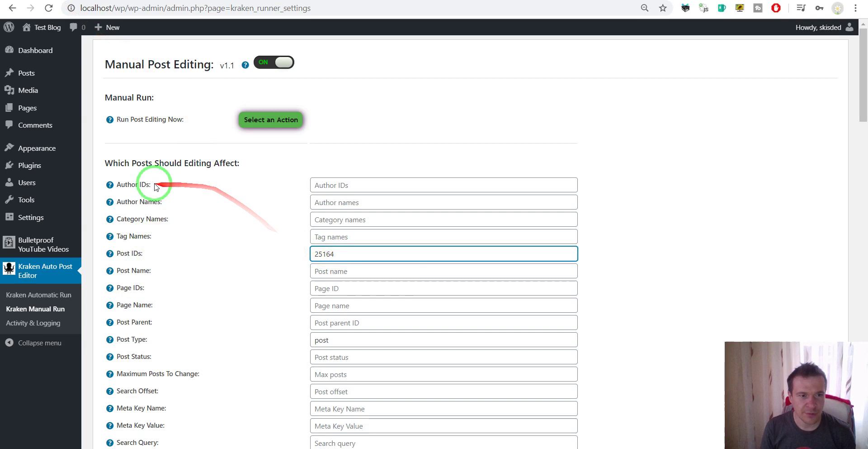
Double-check that the Post IDs field holds 25164, matching the Test post editor's address
scroll(138, 263, "down", 4)
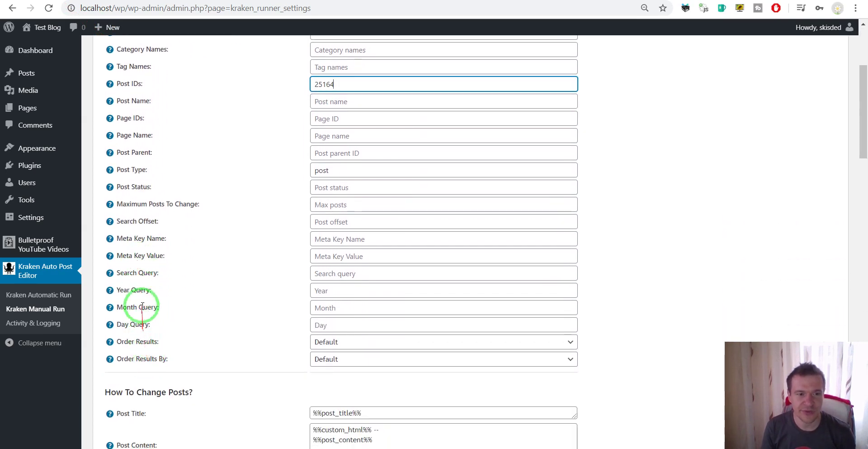
scroll(135, 319, "up", 1)
left_click(133, 323)
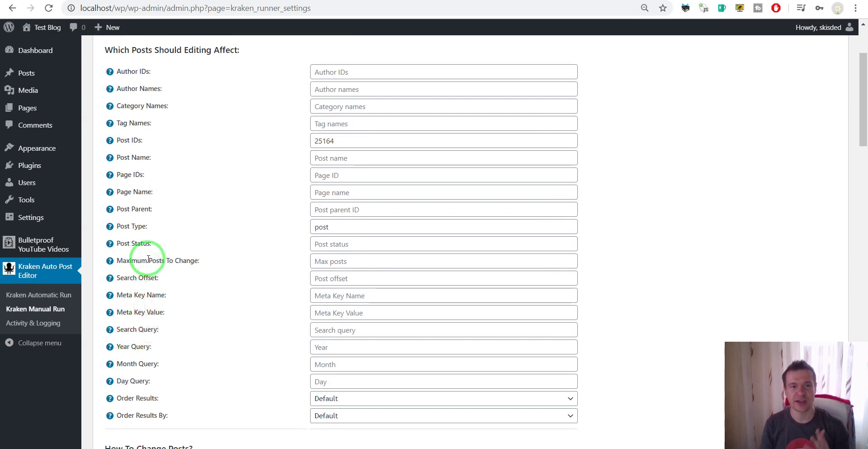
scroll(164, 242, "up", 1)
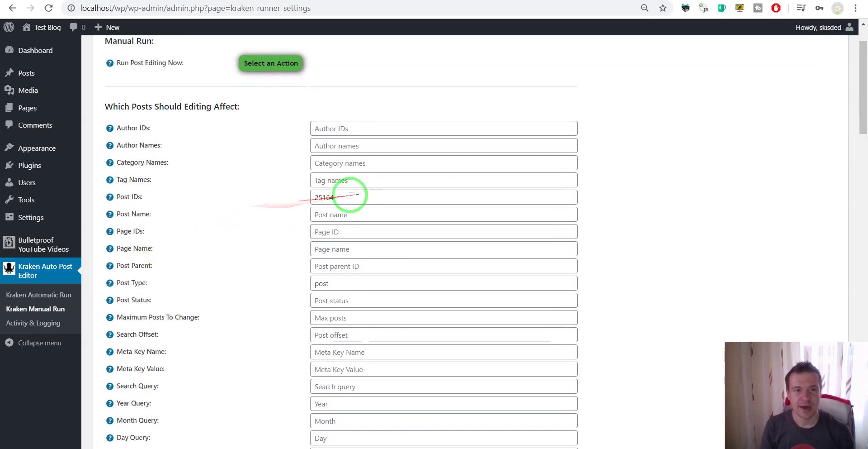
left_click(328, 197)
left_click_drag(329, 198, 139, 208)
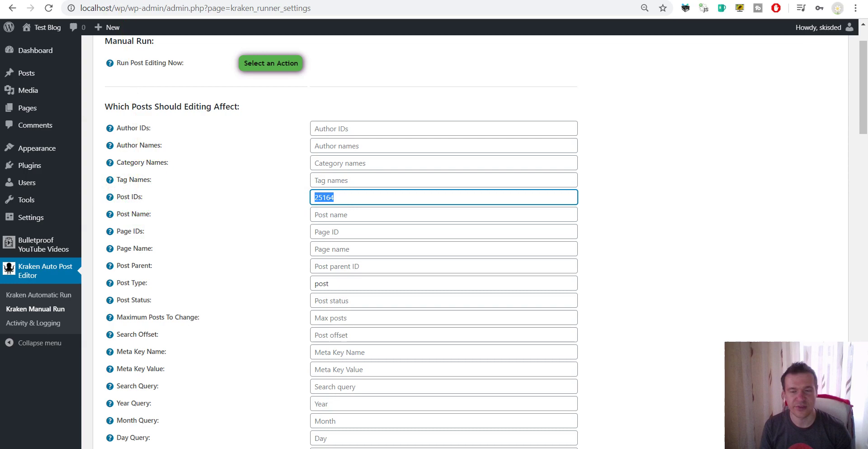
key("ctrl+Tab")
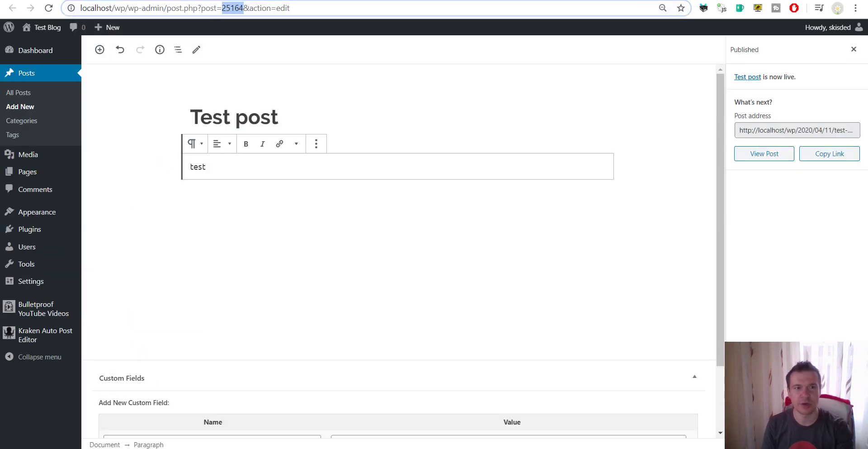
key("ctrl+shift+Tab")
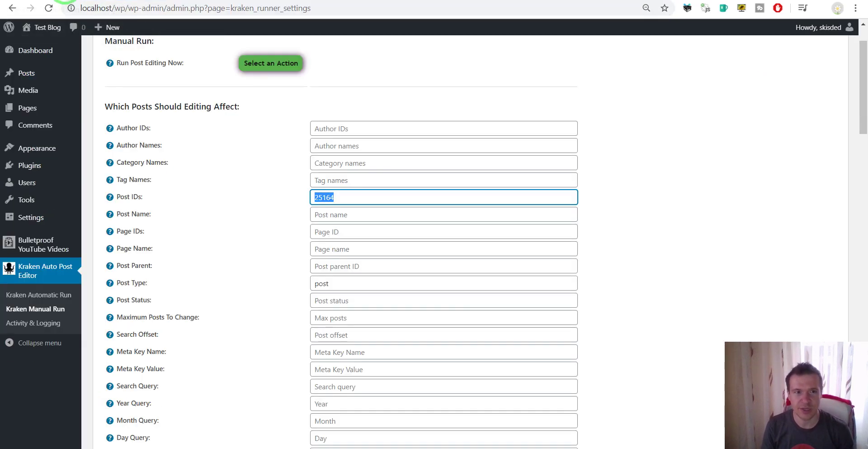
scroll(194, 195, "down", 20)
scroll(198, 208, "up", 20)
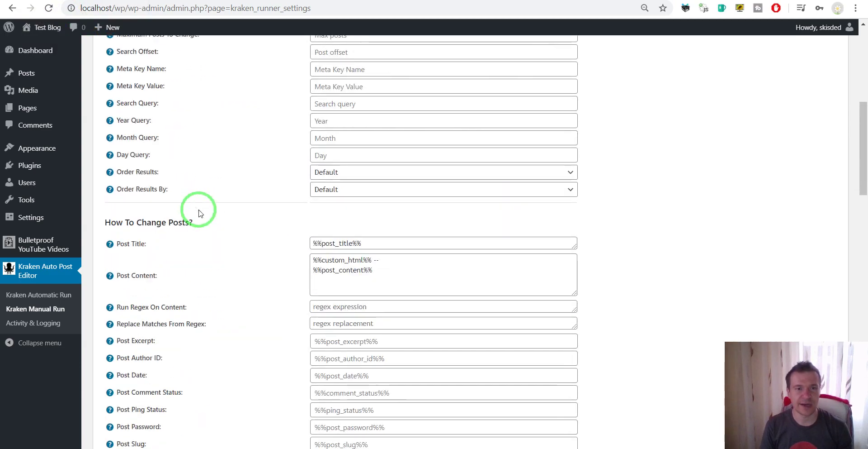
double_click(314, 197)
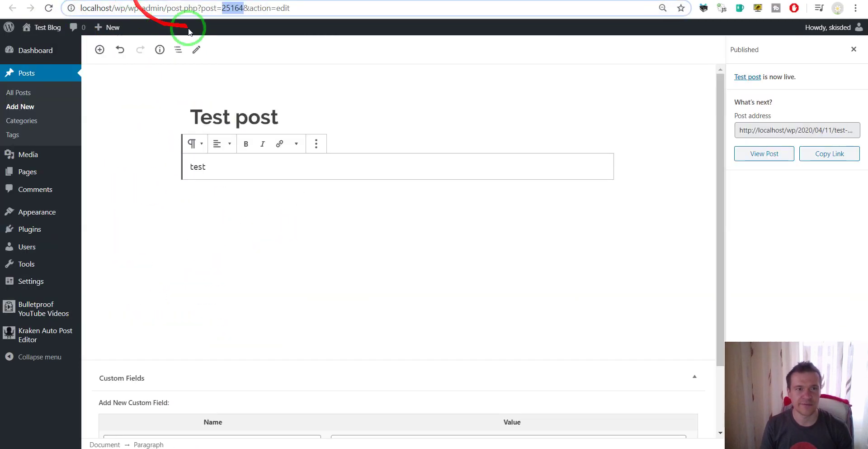
key("ctrl+Tab")
scroll(238, 194, "down", 15)
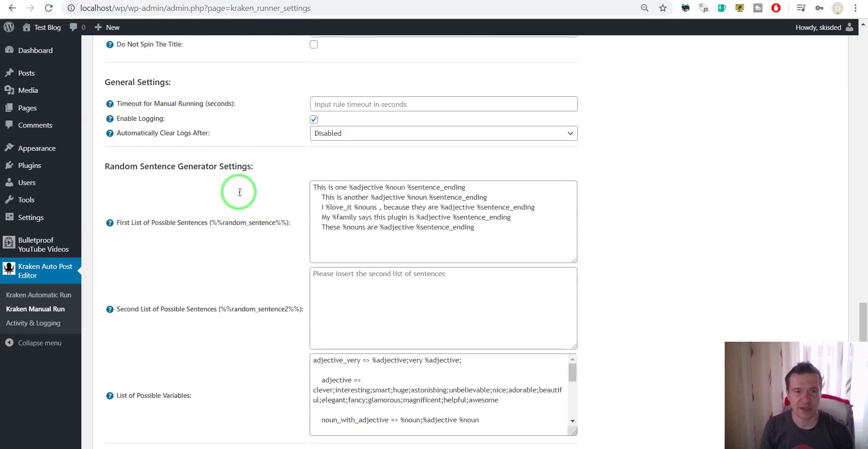
scroll(240, 192, "down", 5)
Save the settings, run Run Post Editing, and reload the blog home to see the Thrasher logo
left_click(127, 368)
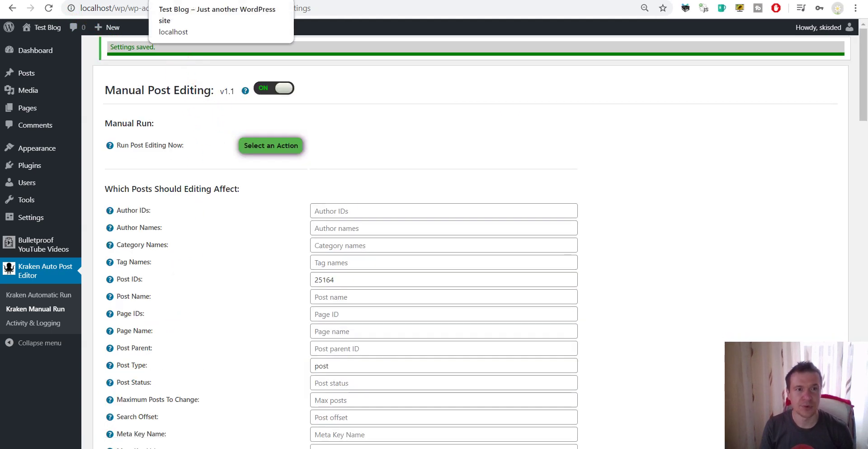
left_click(267, 146)
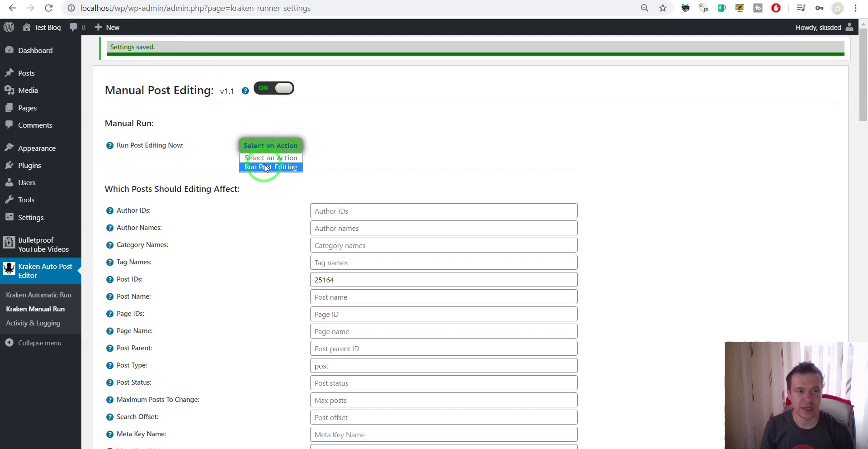
left_click(267, 168)
key("Return")
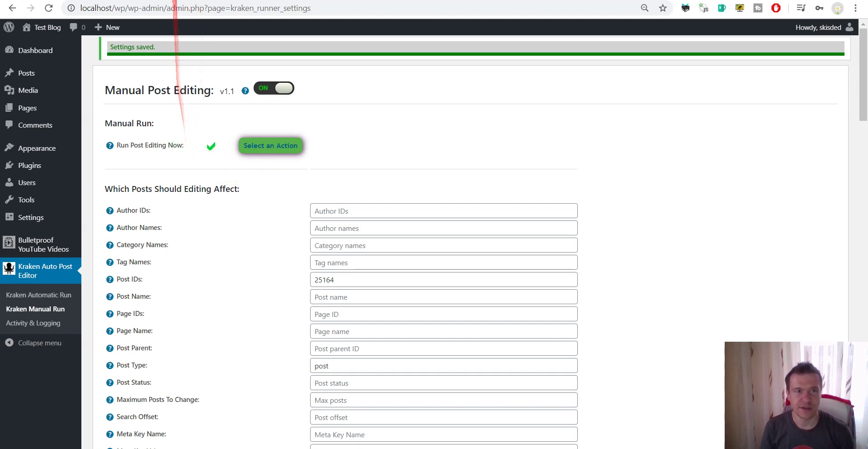
key("alt+Left")
left_click(49, 8)
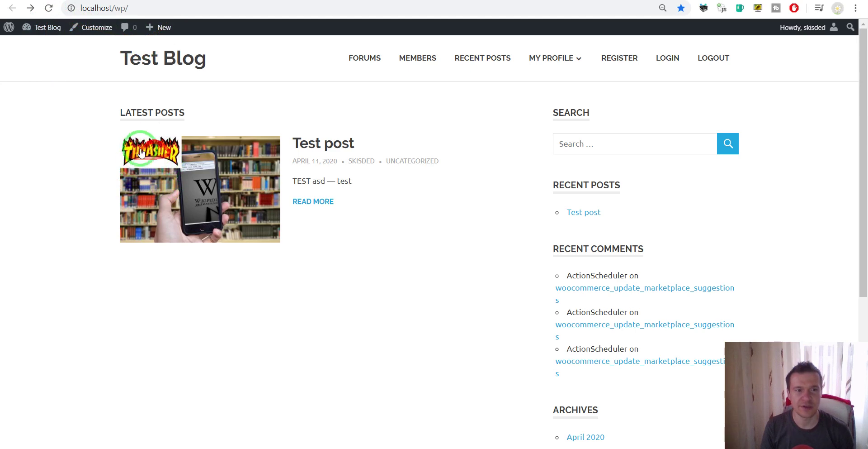
left_click(308, 142)
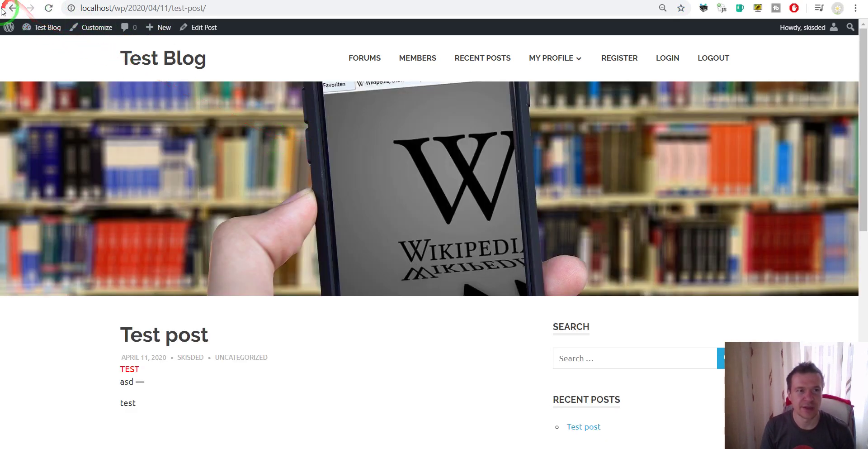
left_click(12, 8)
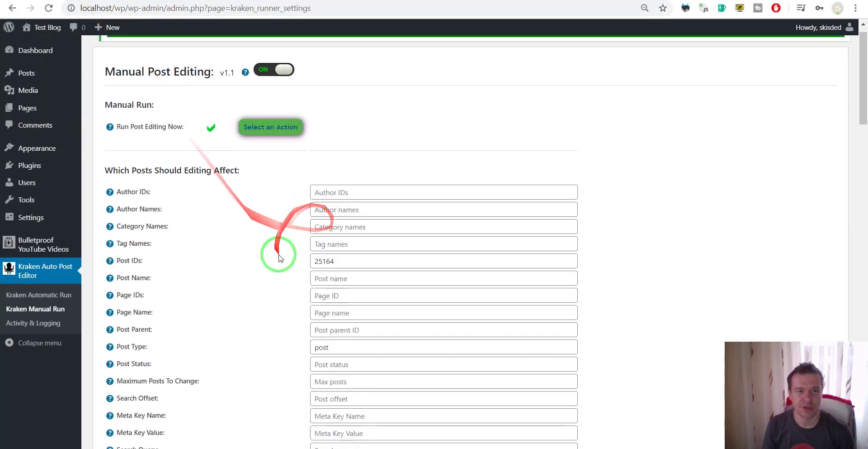
scroll(310, 229, "down", 4)
scroll(316, 203, "up", 3)
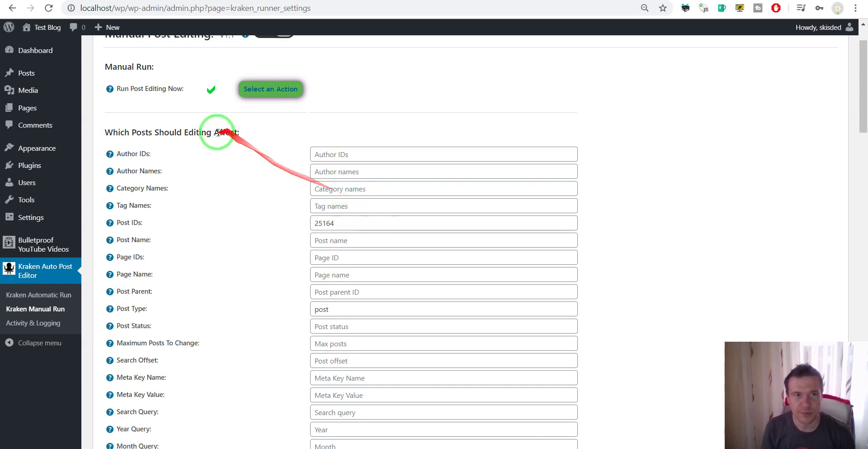
key("alt+Left")
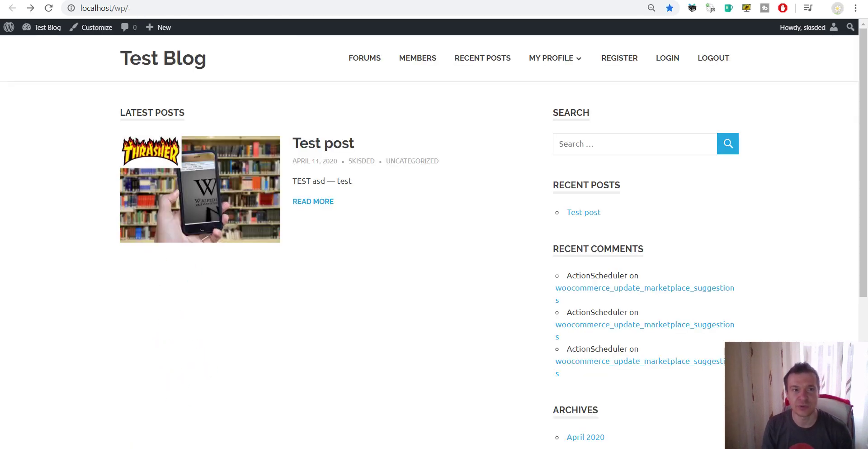